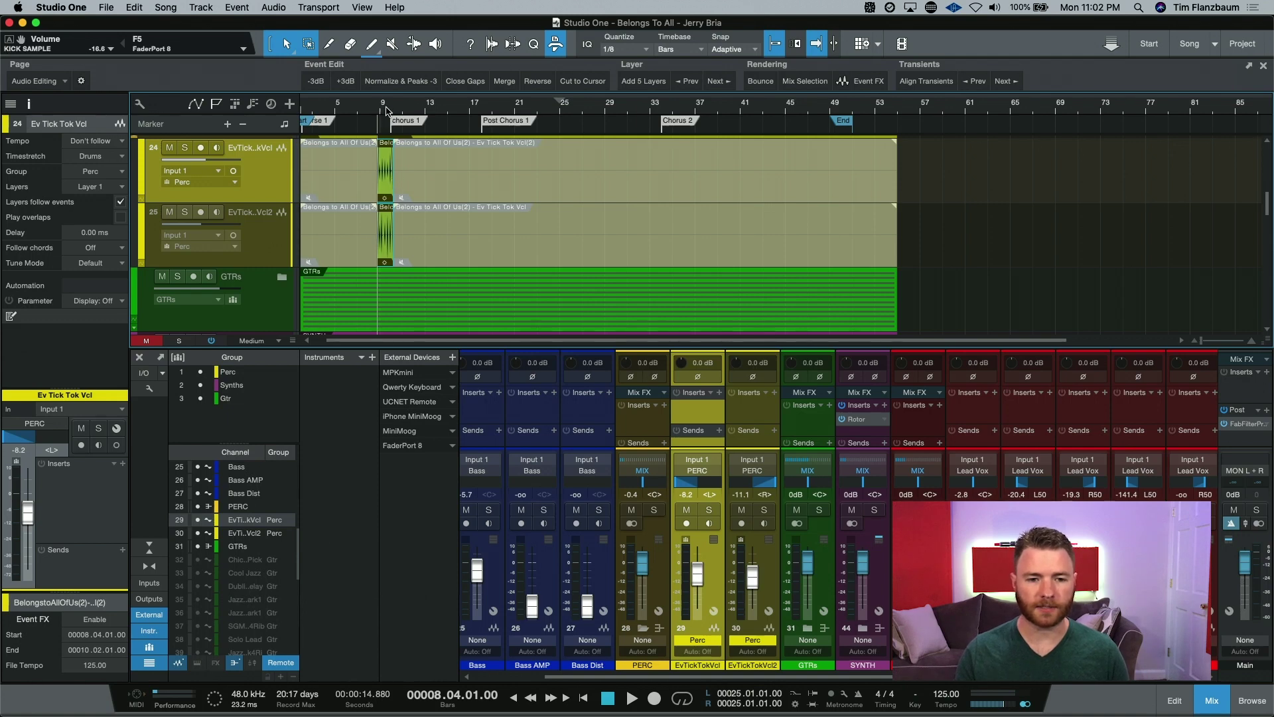
# Zoom in around the playhead, turn snapping off and hide the mixer console
pyautogui.scroll(4, 391, 187)
pyautogui.scroll(6, 391, 188)
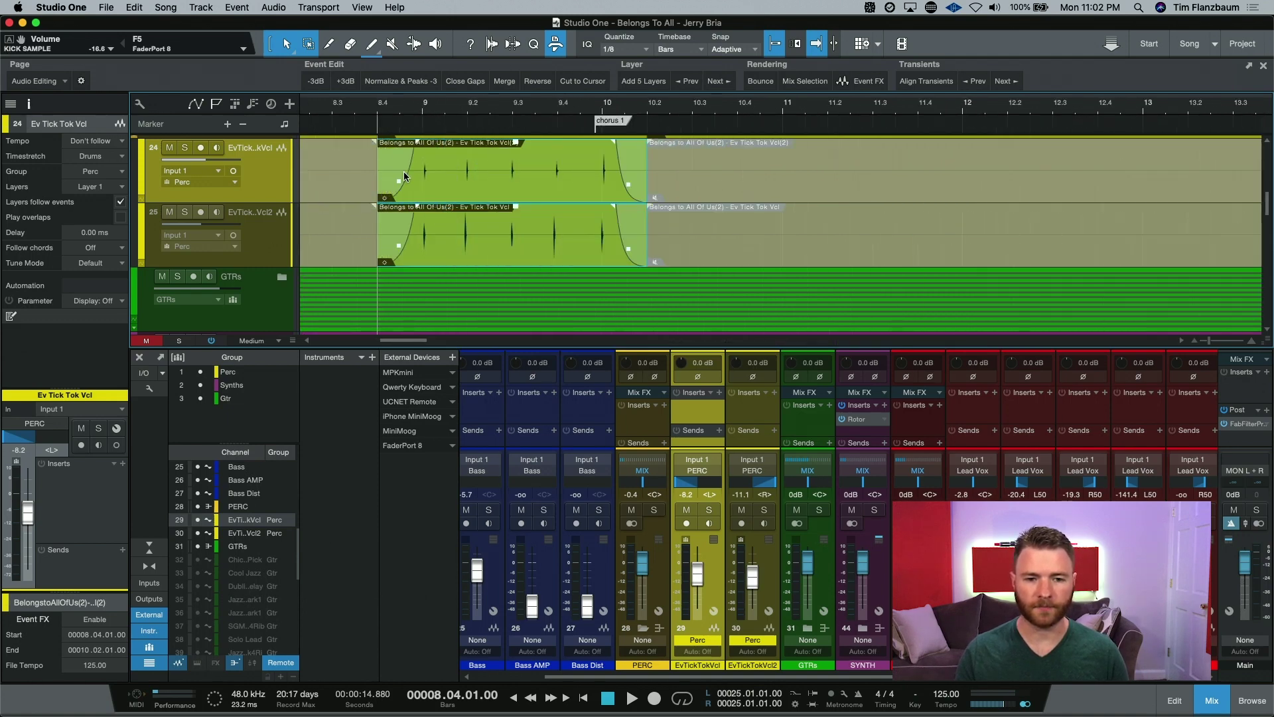
pyautogui.press('e')
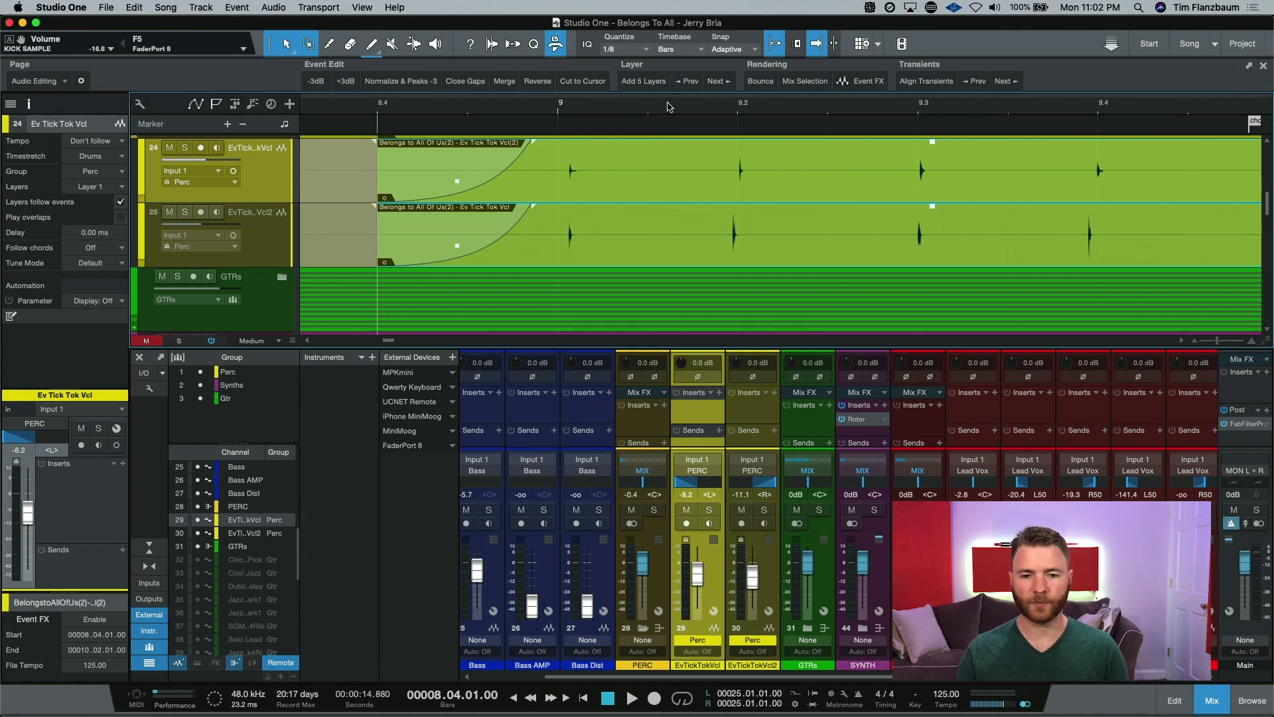
pyautogui.press('n')
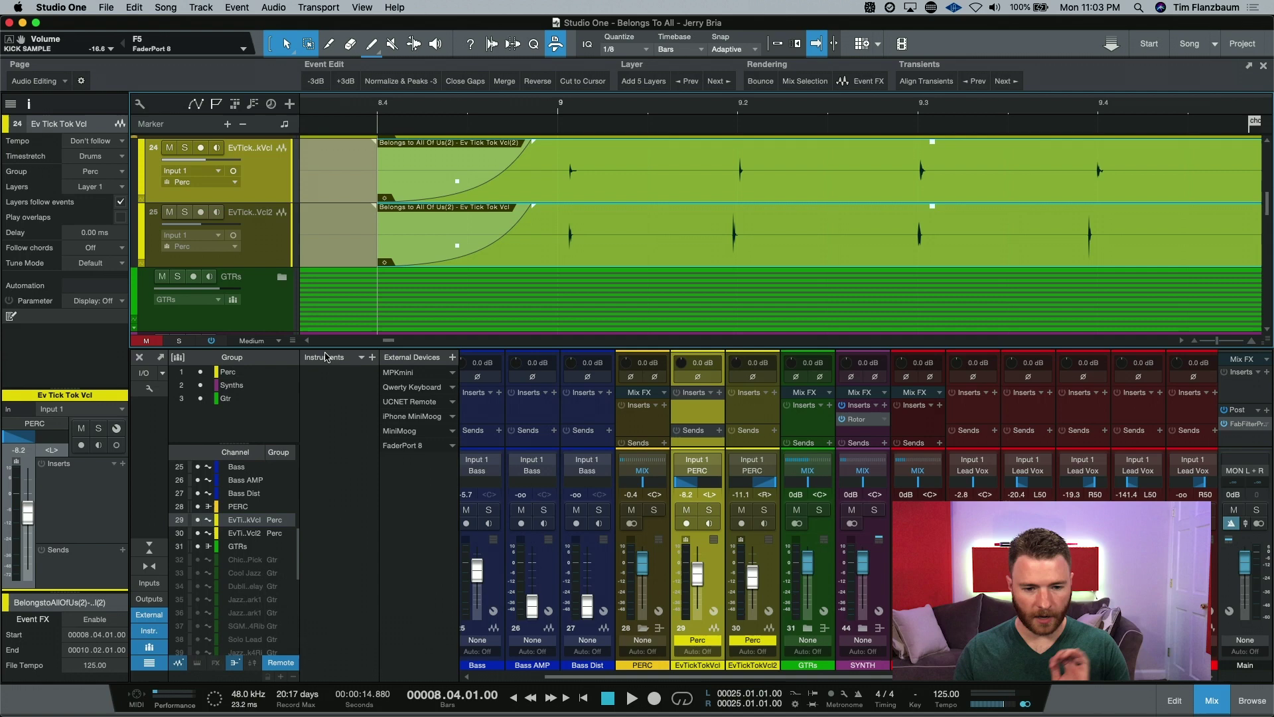
pyautogui.press('F3')
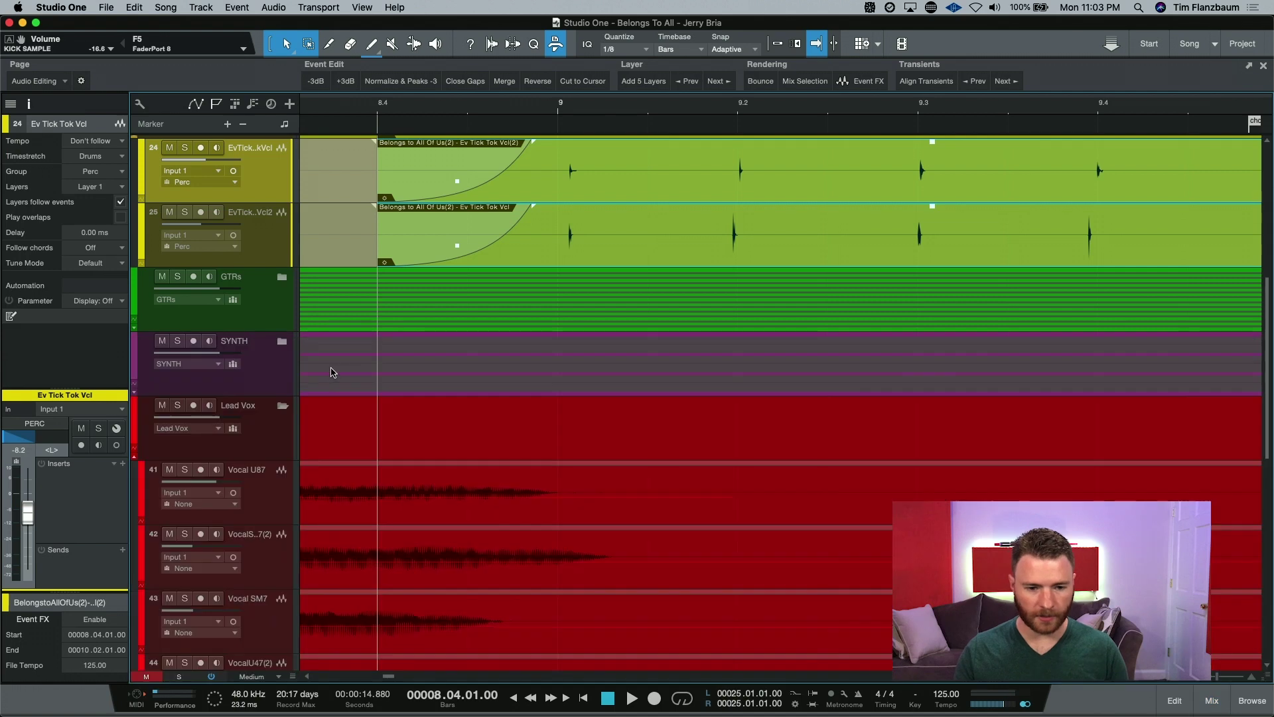
# Make both Ev Tick Tok tracks tall and zoom in on the hits after bar 9
pyautogui.click(271, 246)
pyautogui.moveTo(271, 203); pyautogui.dragTo(273, 417)
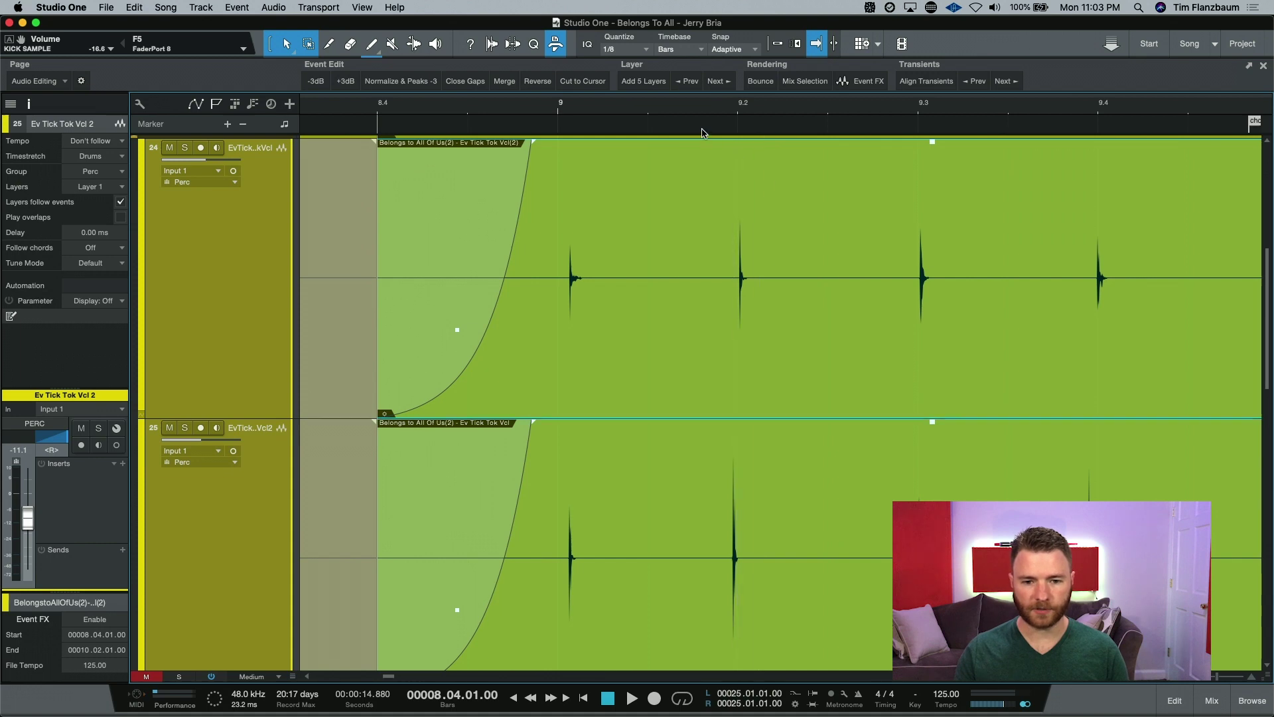
pyautogui.press('e')
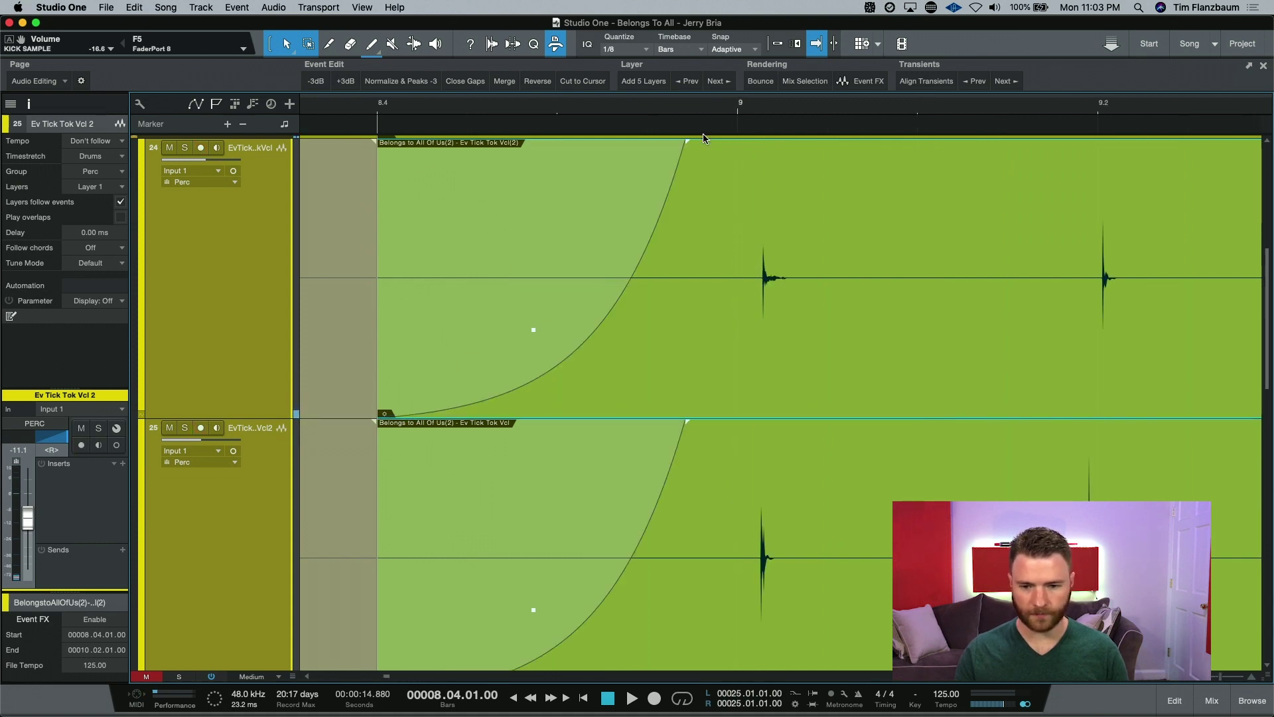
pyautogui.press('e')
pyautogui.hscroll(10, 677, 199)
pyautogui.hscroll(1, 678, 199)
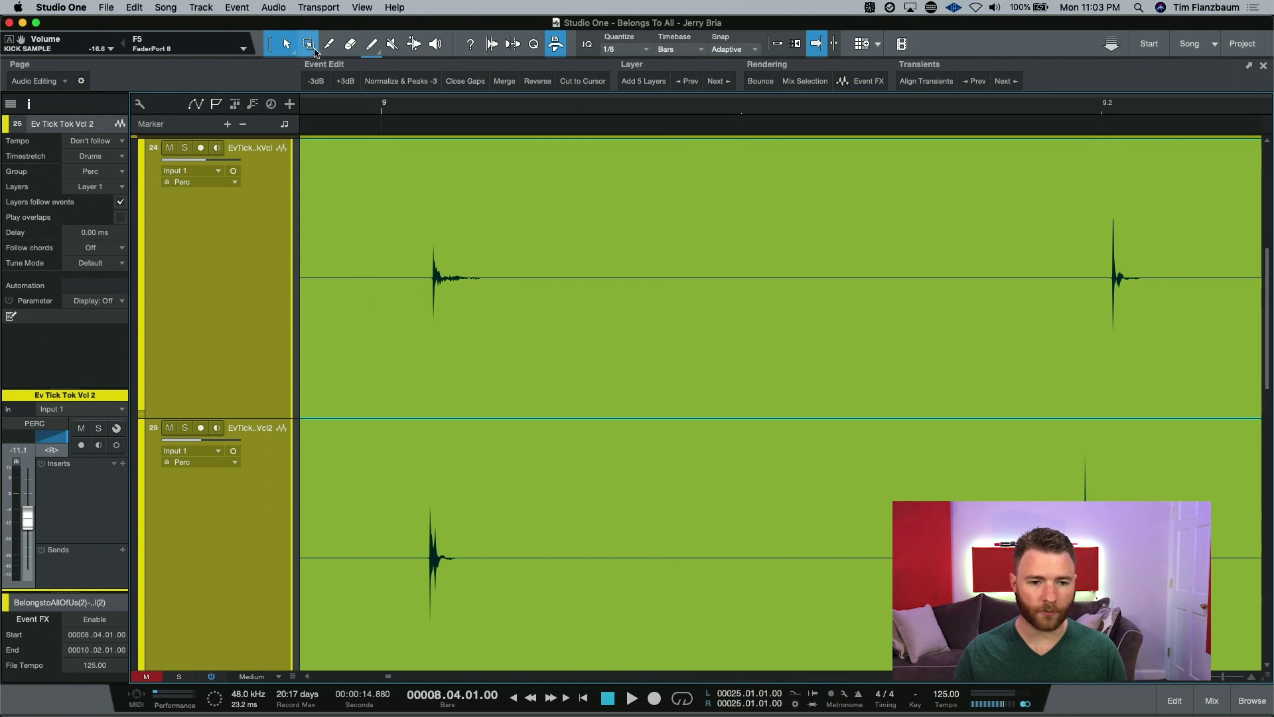
# With the Range tool, select 9.1.1.29 to 9.2.1.05 across both Ev Tick Tok tracks
pyautogui.press('2')
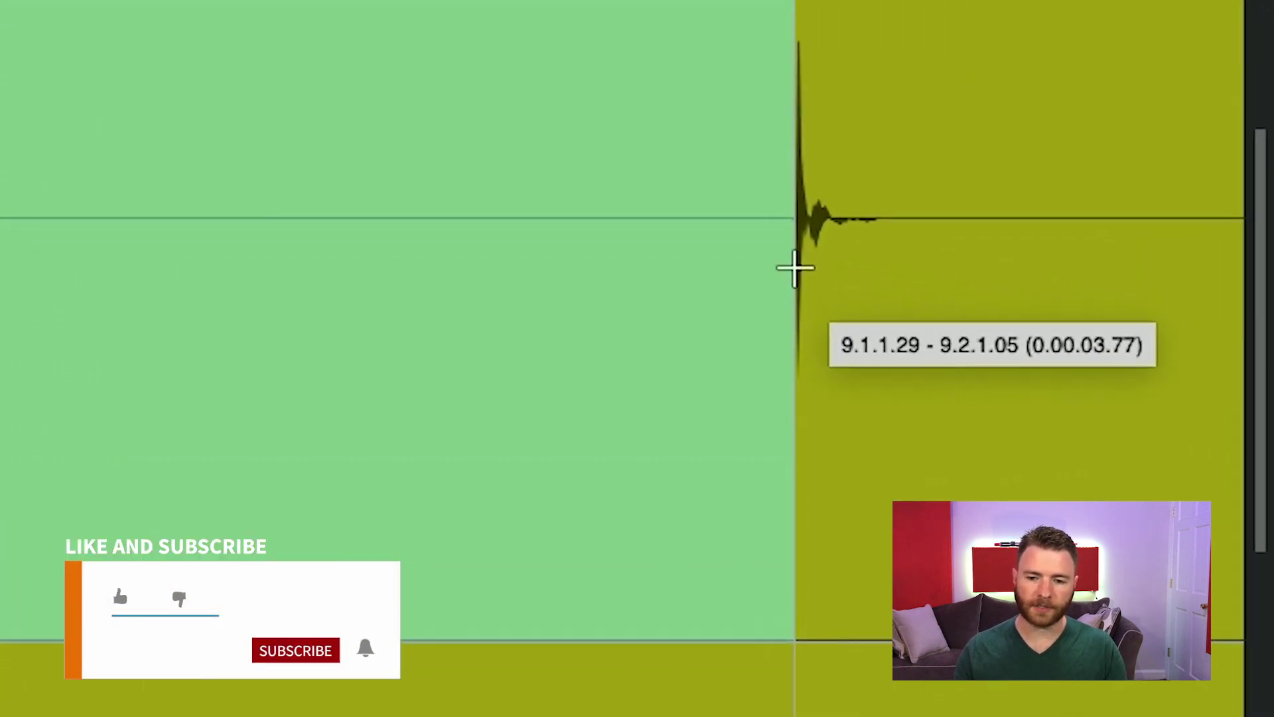
pyautogui.moveTo(796, 268); pyautogui.dragTo(796, 268)
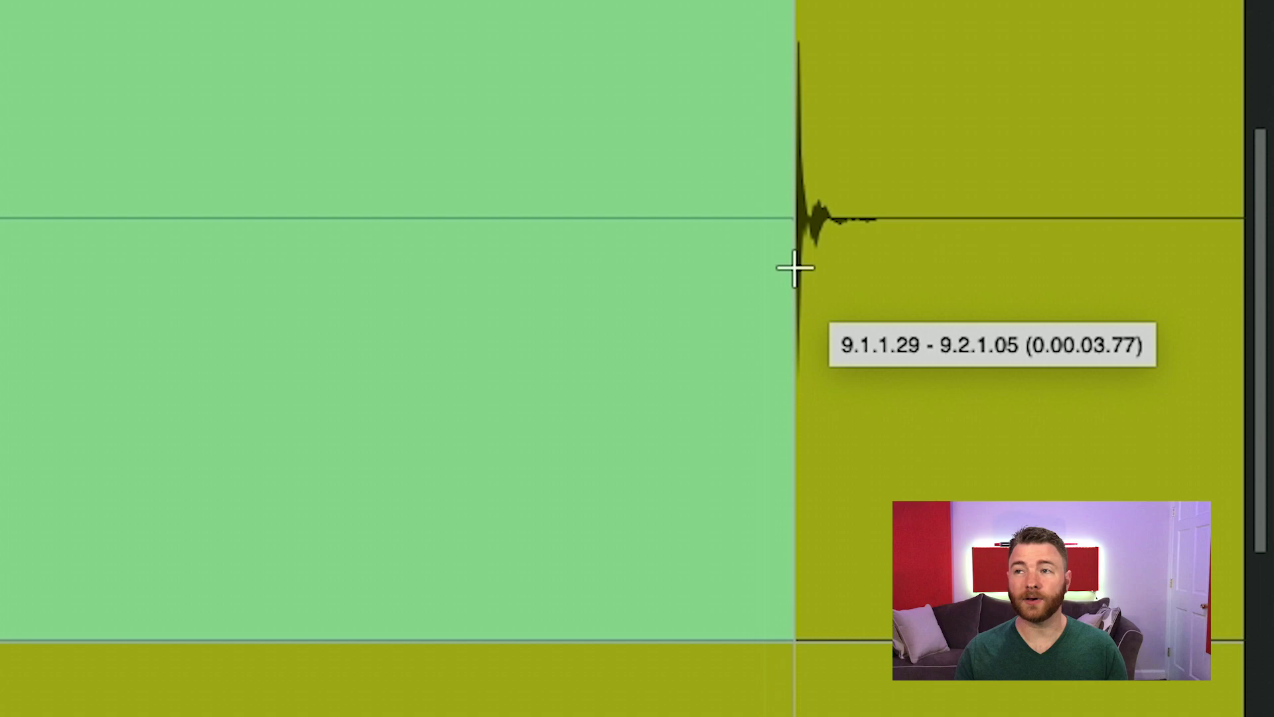
pyautogui.moveTo(795, 268); pyautogui.dragTo(796, 268)
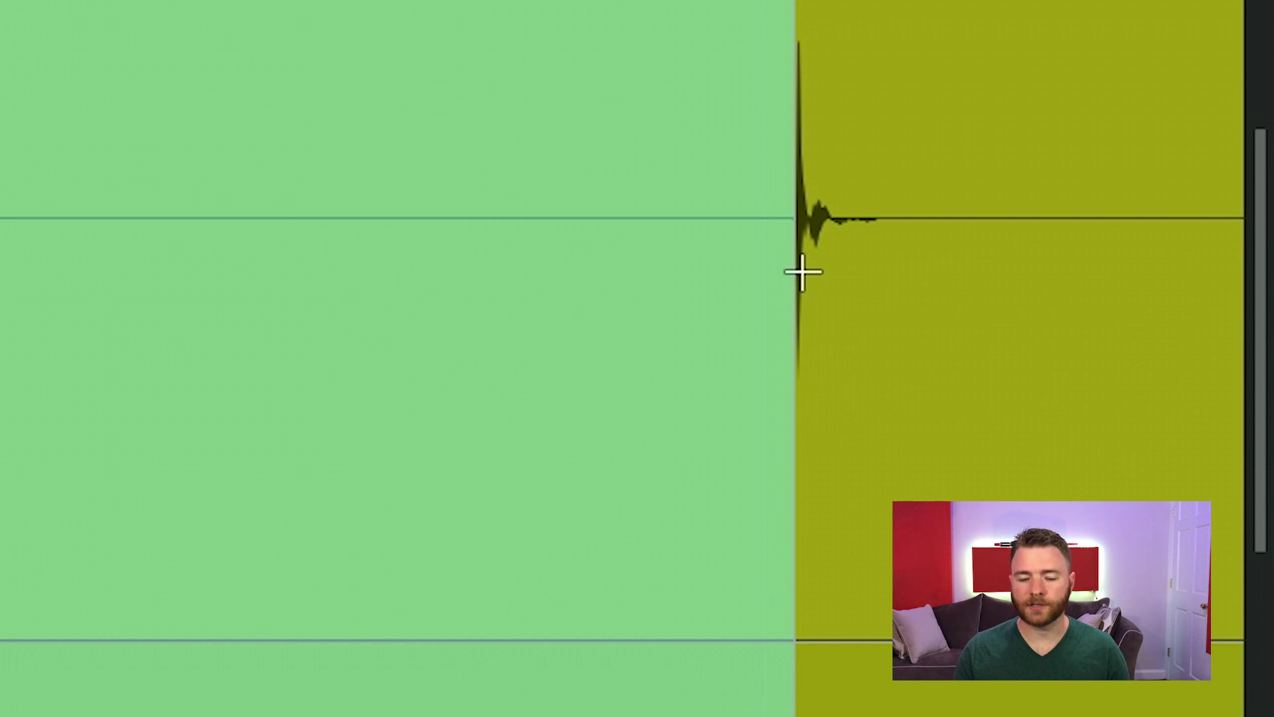
pyautogui.click(813, 271)
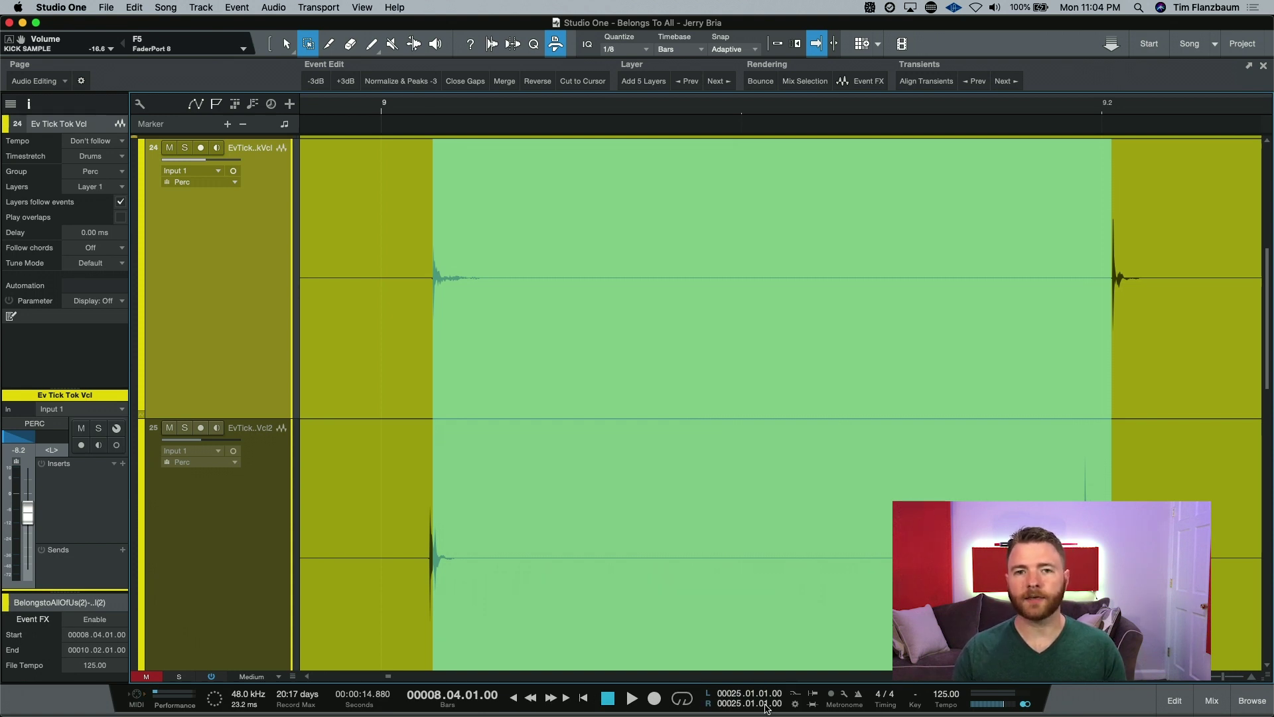
# Loop the range so the locators read 00009.01.01.29 to 00009.02.01.05
pyautogui.press('p')
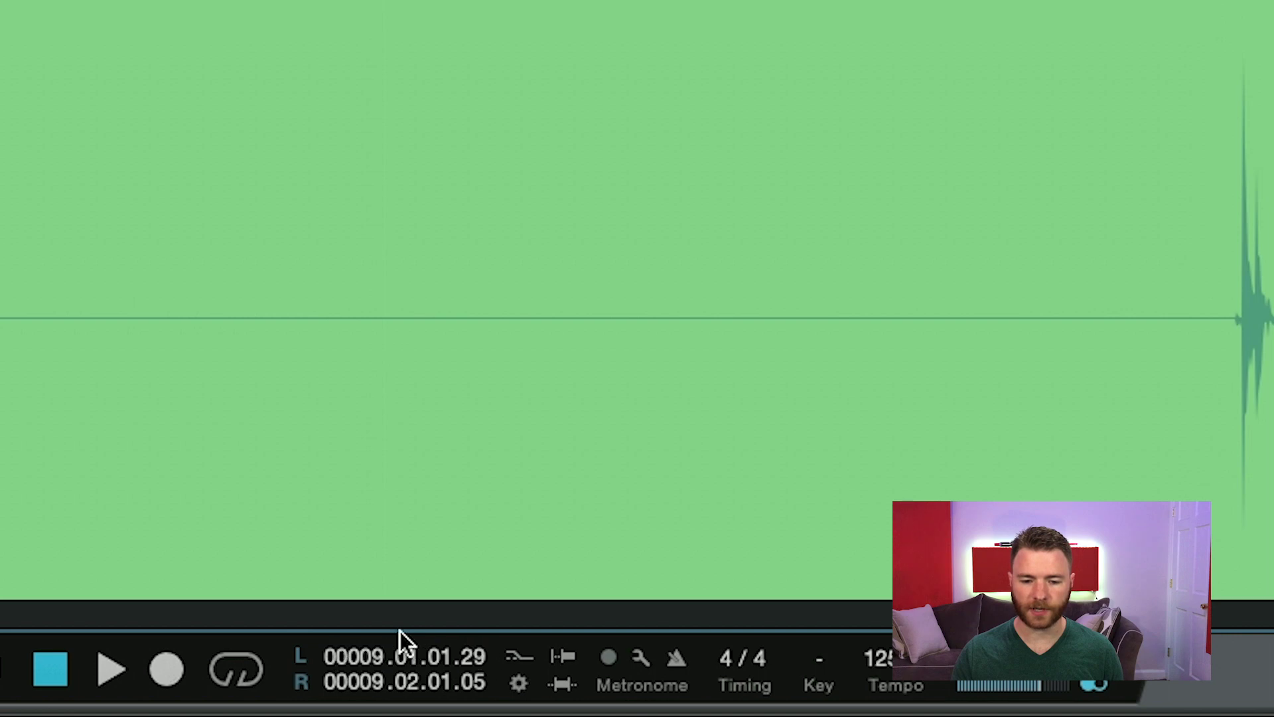
pyautogui.moveTo(403, 665)
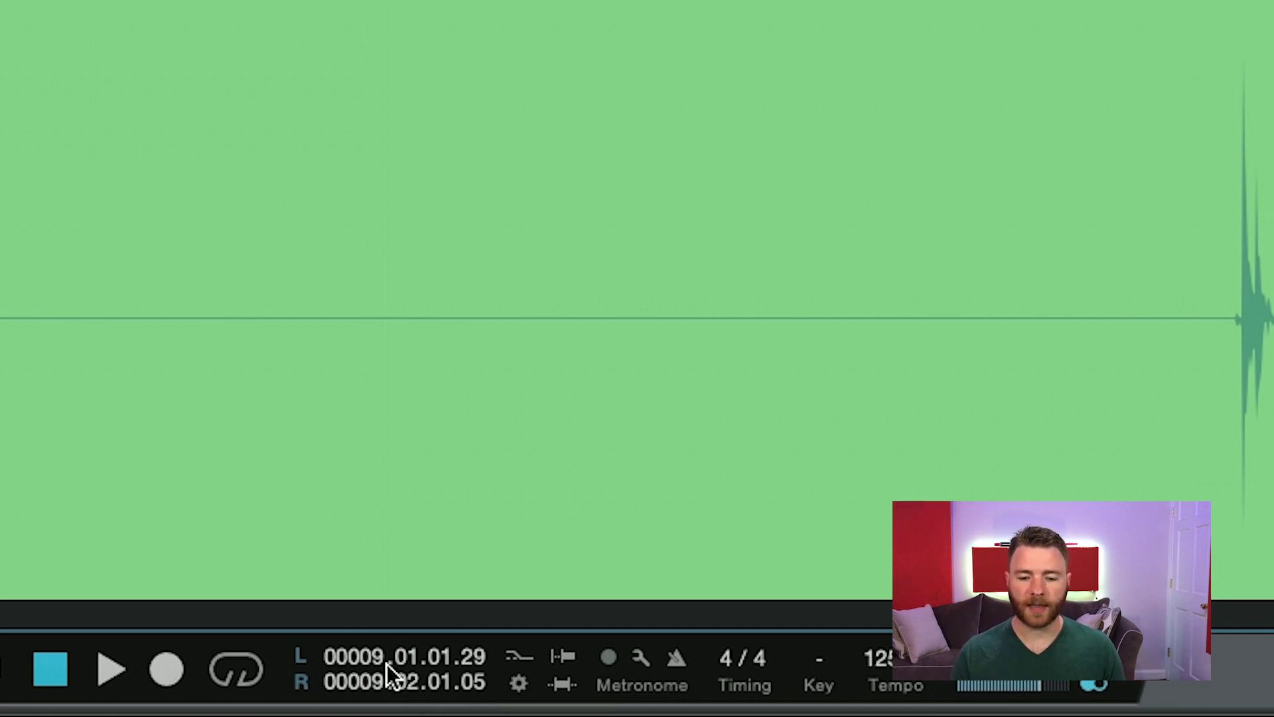
# Switch the time display to seconds, then samples, then frames (loop 00:00:15:09 to 00:00:15:21)
pyautogui.click(166, 681)
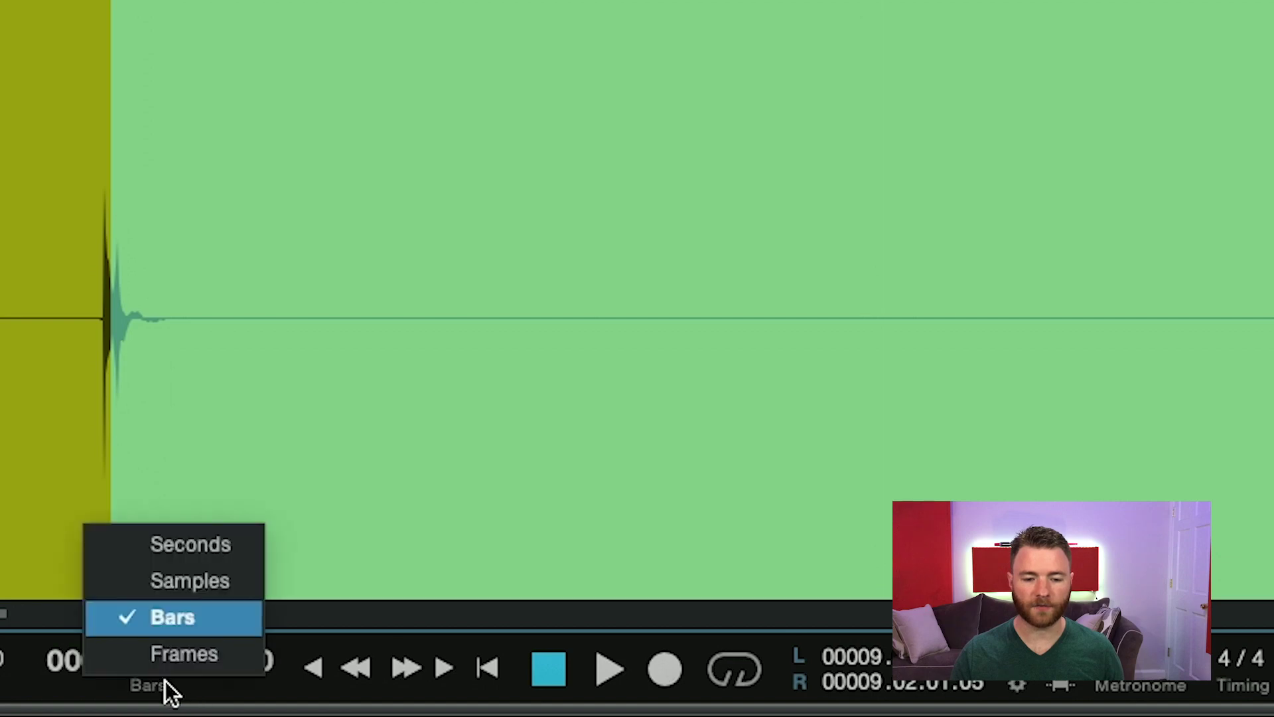
pyautogui.click(192, 544)
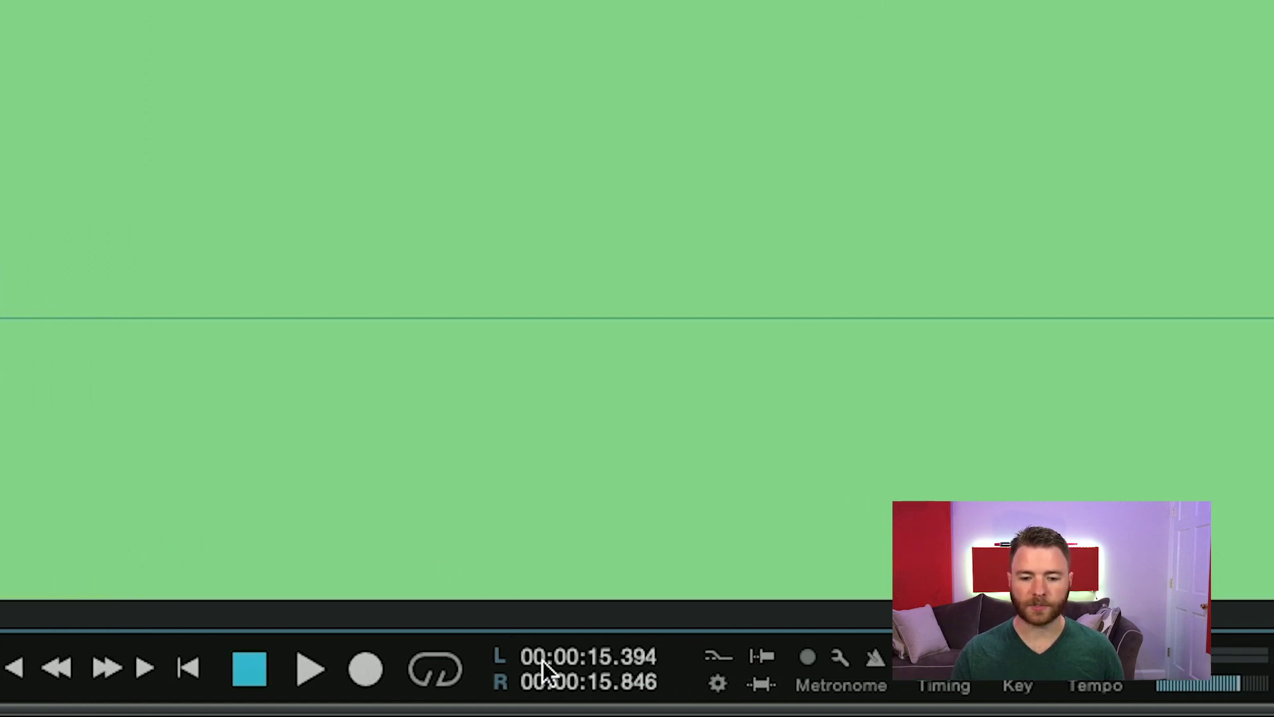
pyautogui.moveTo(555, 659)
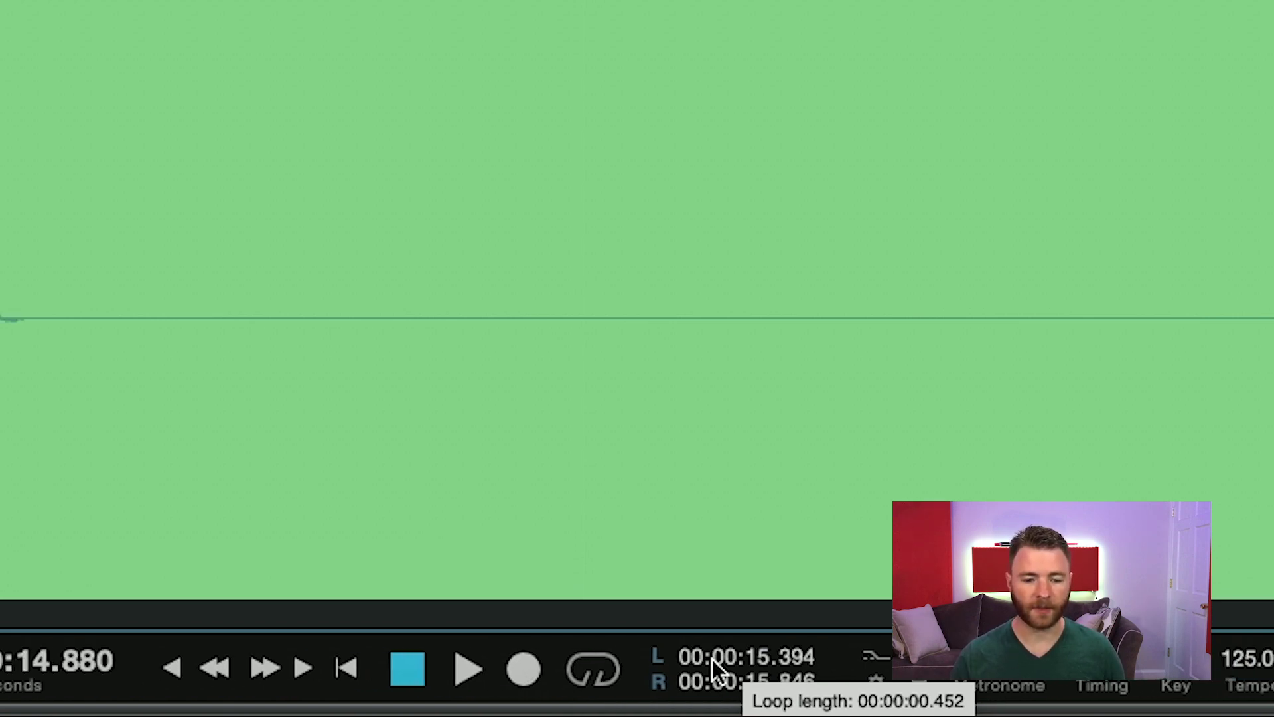
pyautogui.click(110, 682)
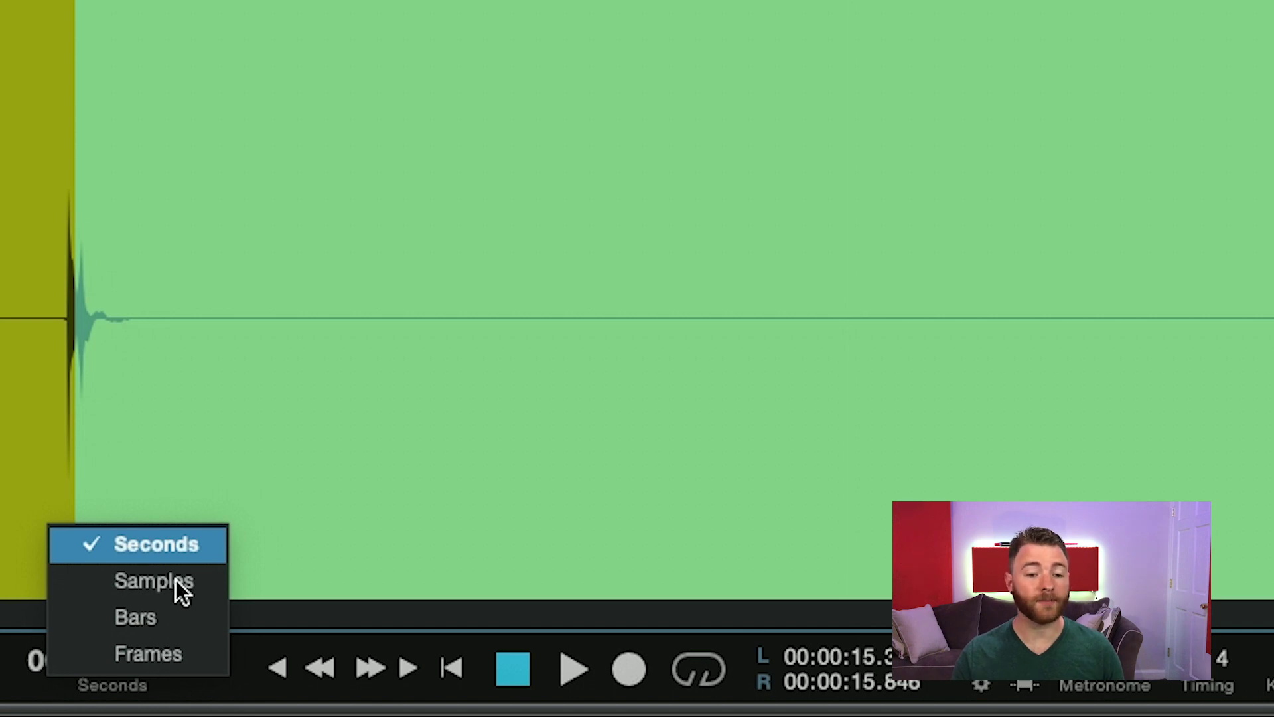
pyautogui.click(146, 581)
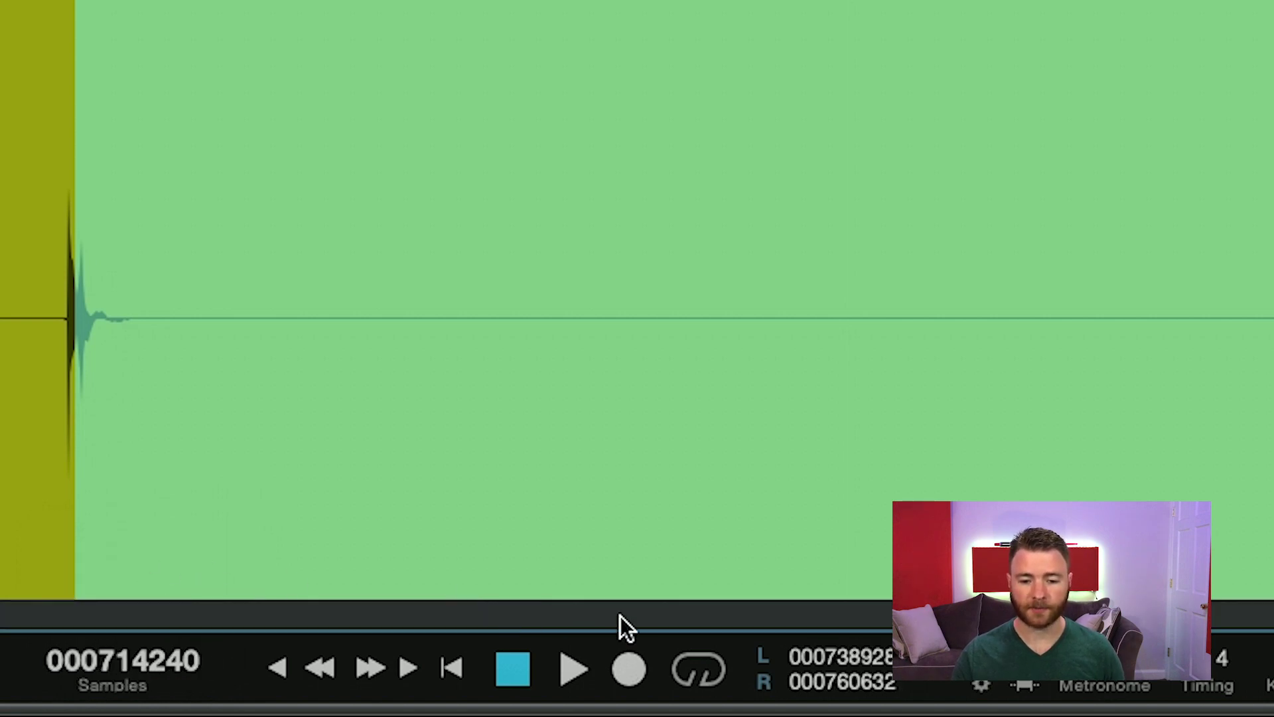
pyautogui.moveTo(851, 677)
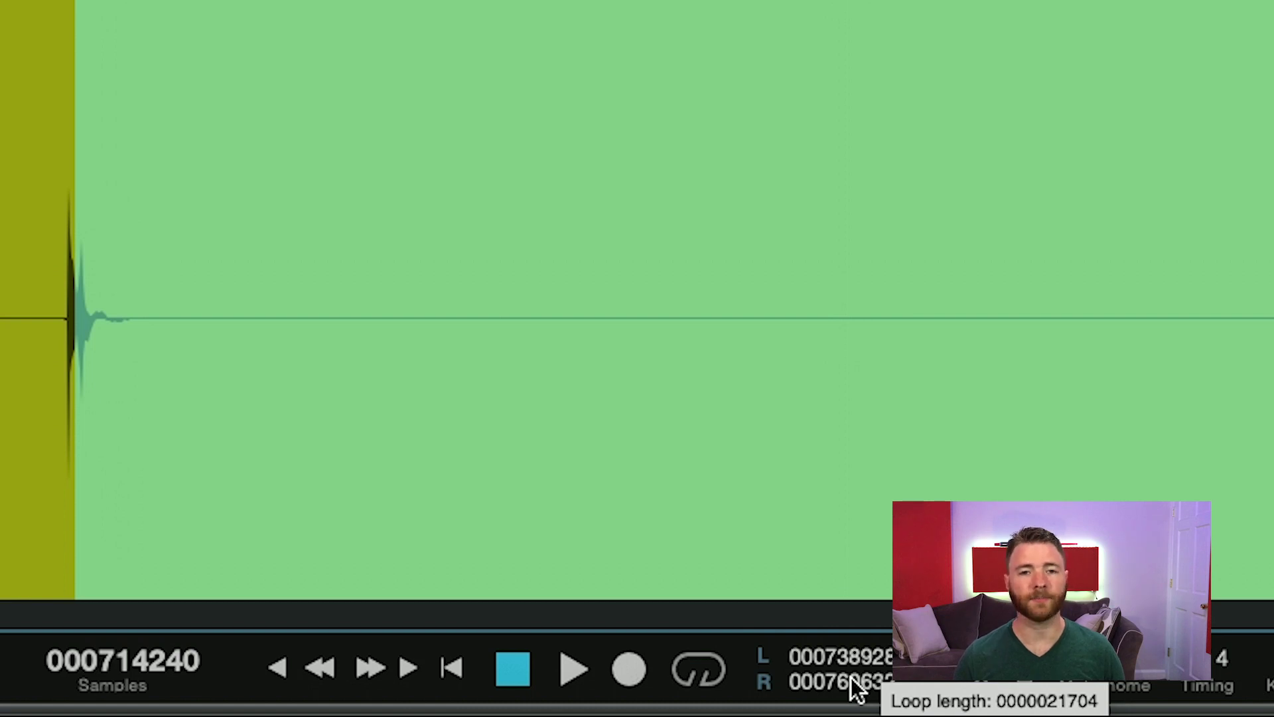
pyautogui.click(128, 685)
pyautogui.click(166, 661)
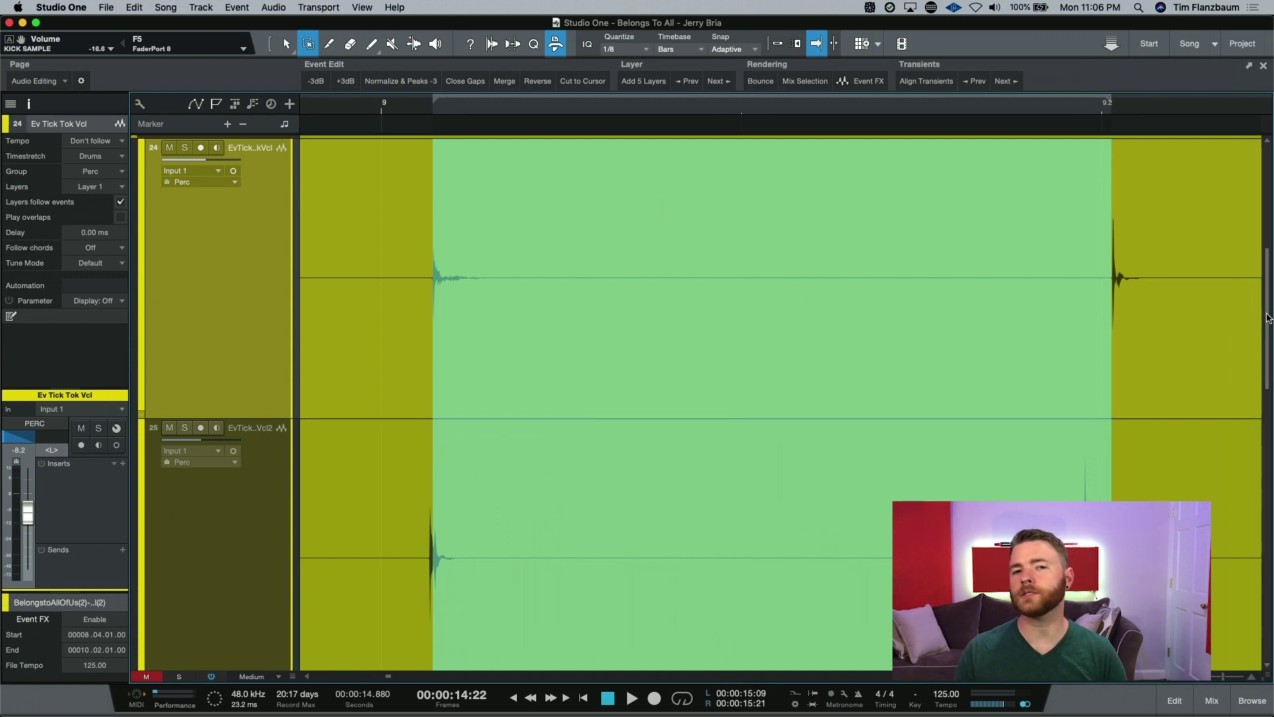
# Expand the Drums folder and select the KICK track from 8.2.4.96 to 8.4.3.04
pyautogui.scroll(6, 999, 141)
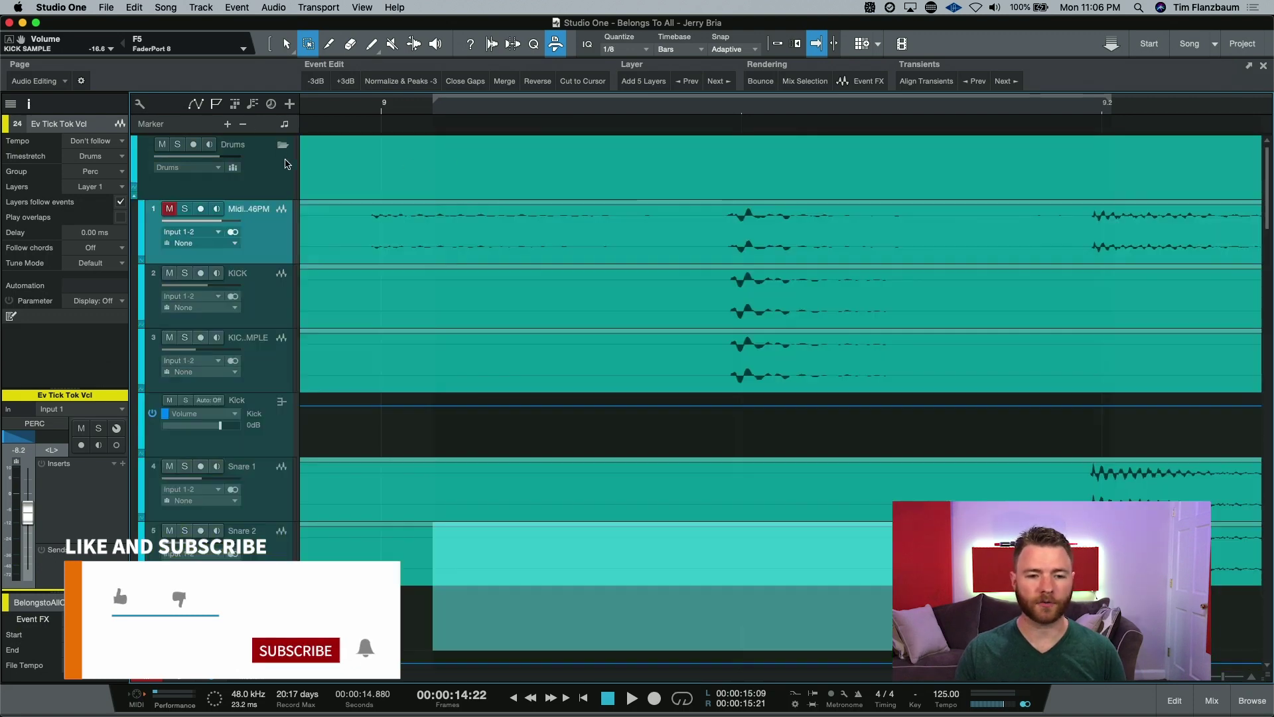
pyautogui.click(283, 144)
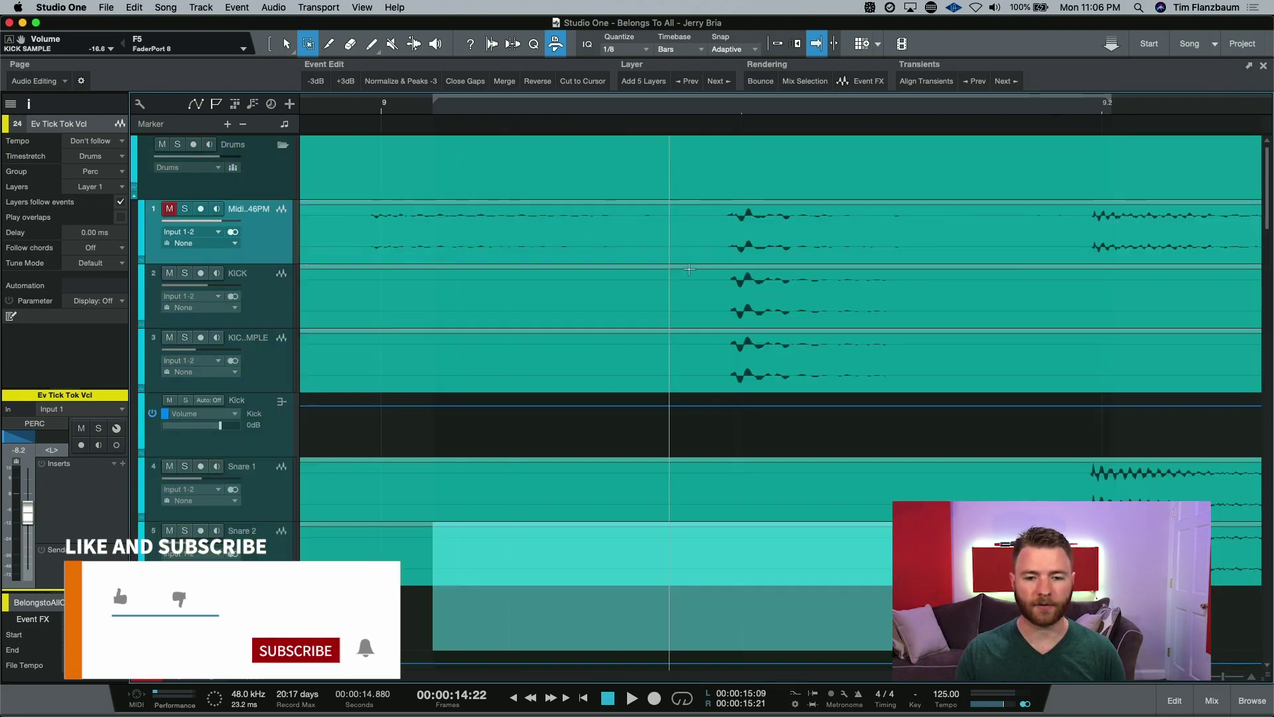
pyautogui.press('w')
pyautogui.press('w')
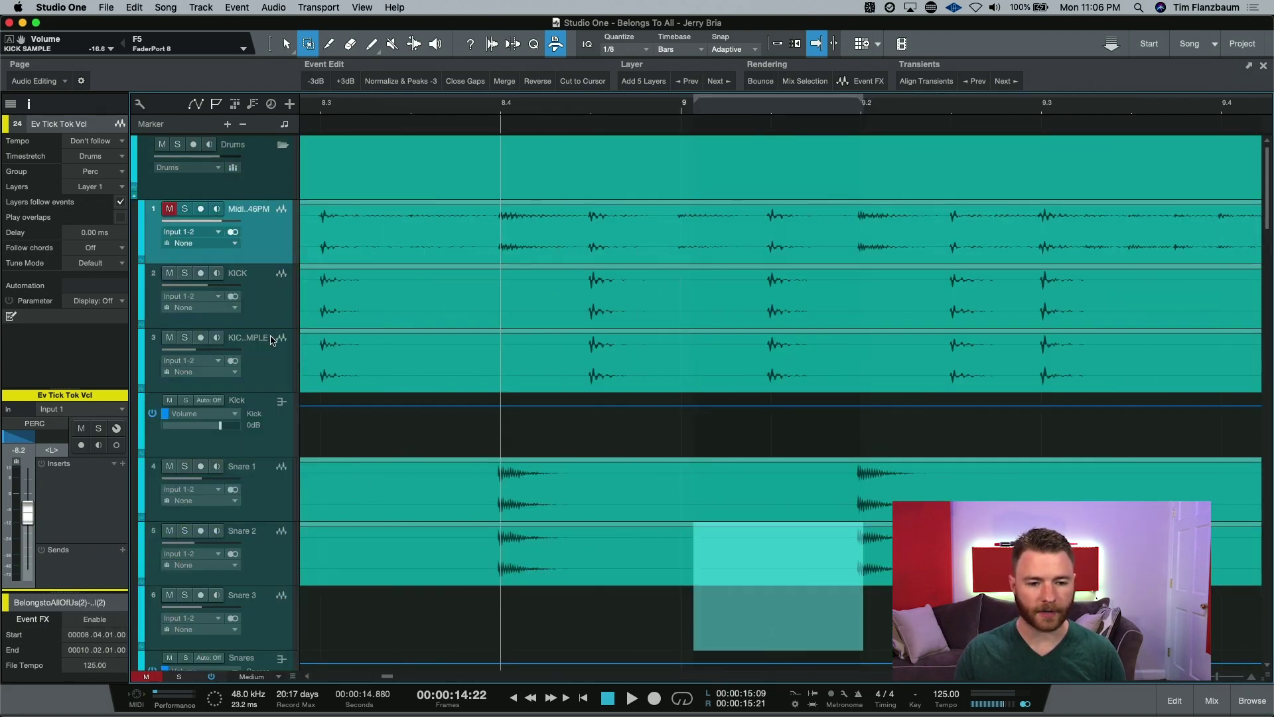
pyautogui.click(269, 324)
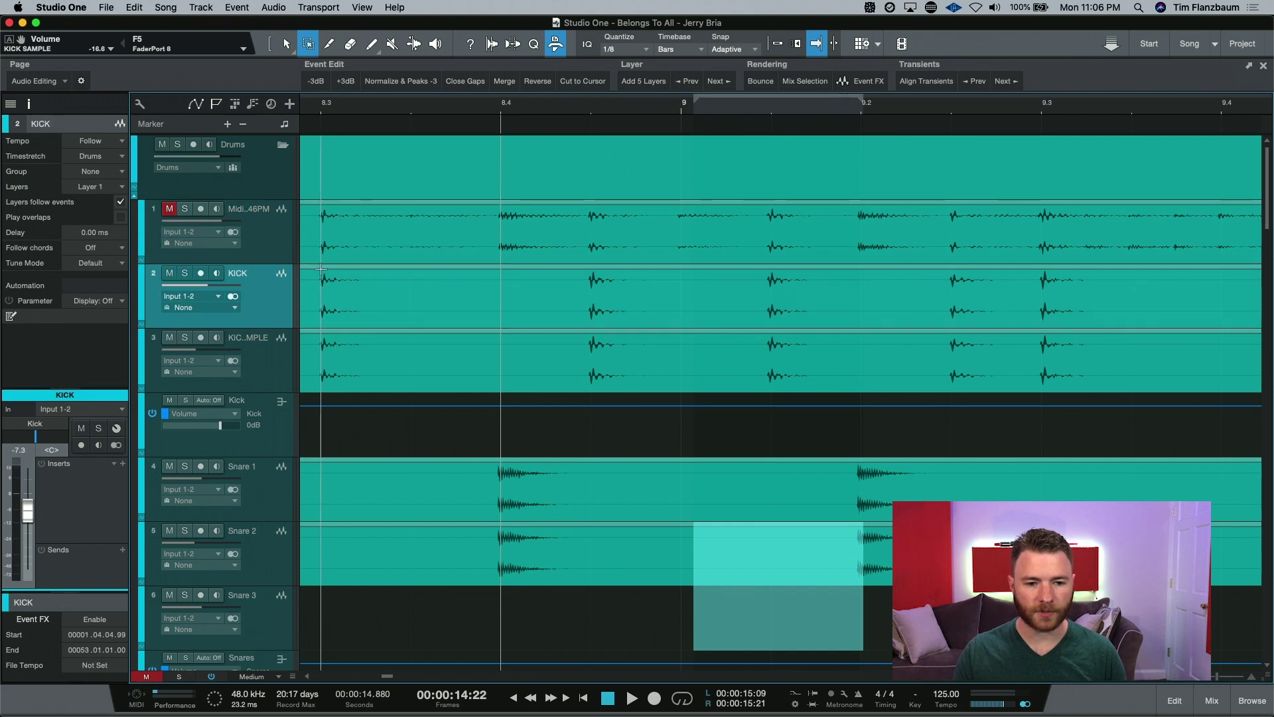
pyautogui.moveTo(320, 272); pyautogui.dragTo(589, 314)
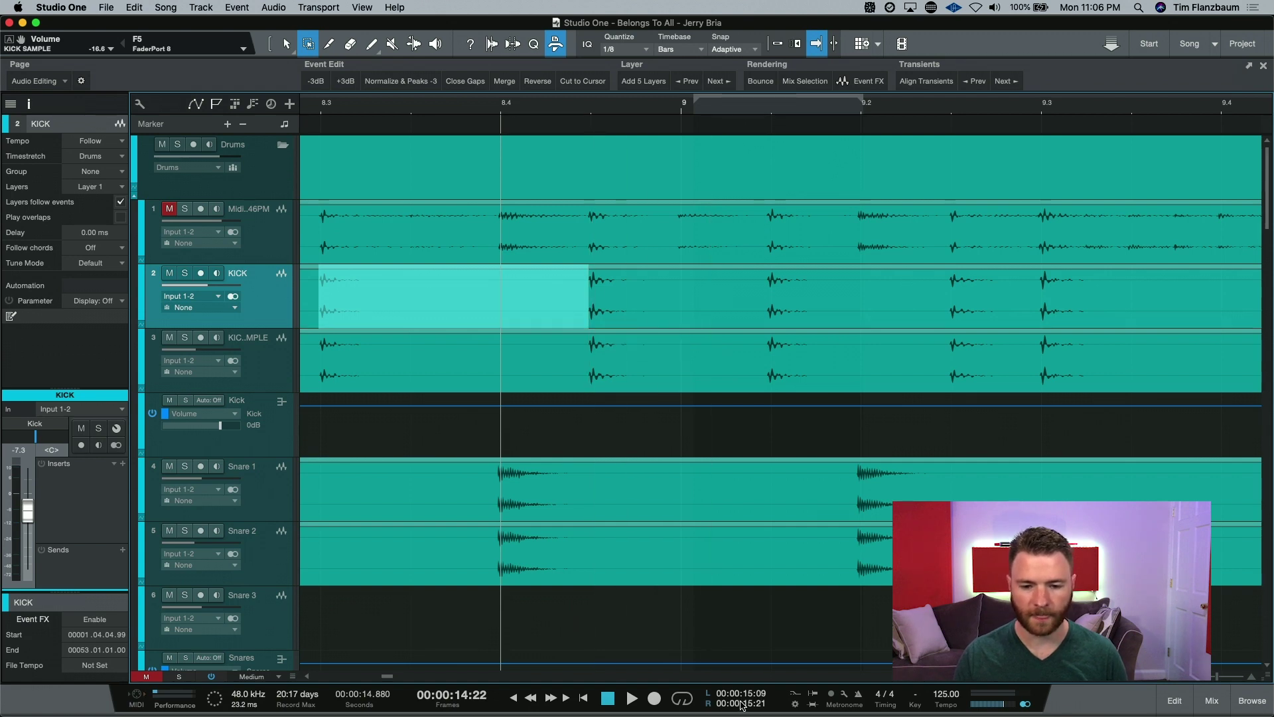
# Set the time display back to seconds, showing a 0.452-second range
pyautogui.click(453, 702)
pyautogui.click(465, 649)
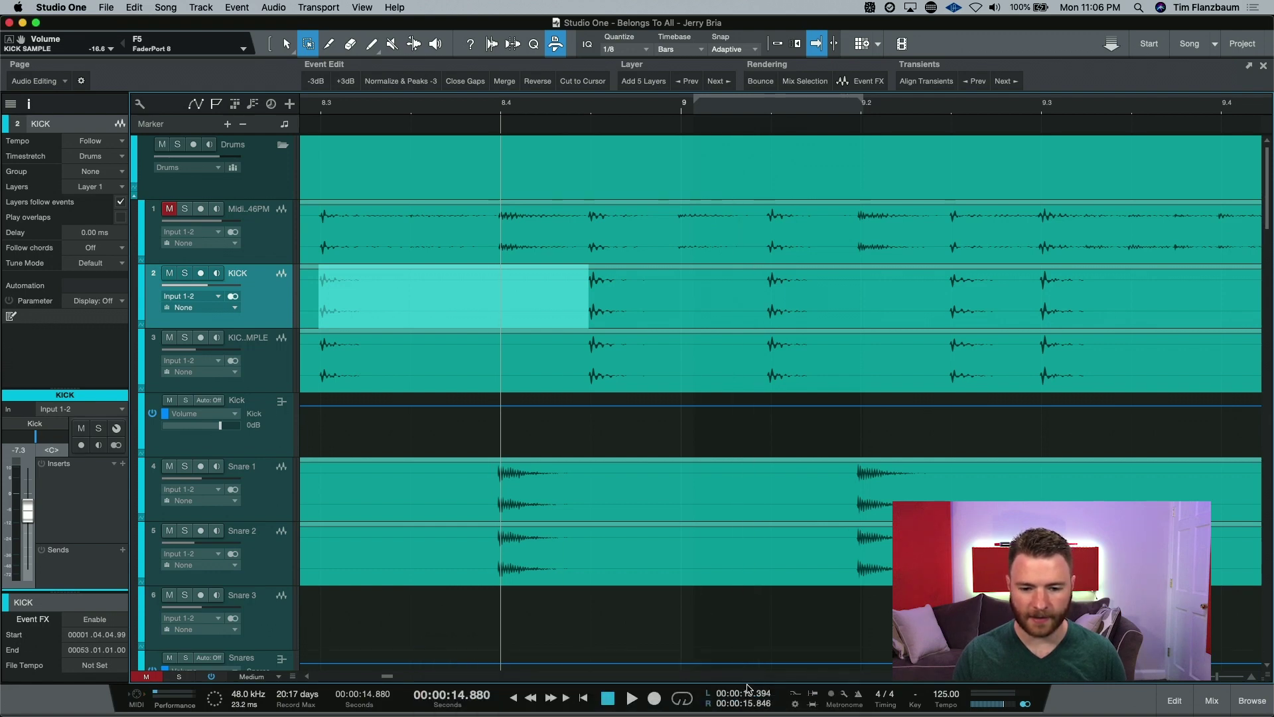
pyautogui.moveTo(739, 698)
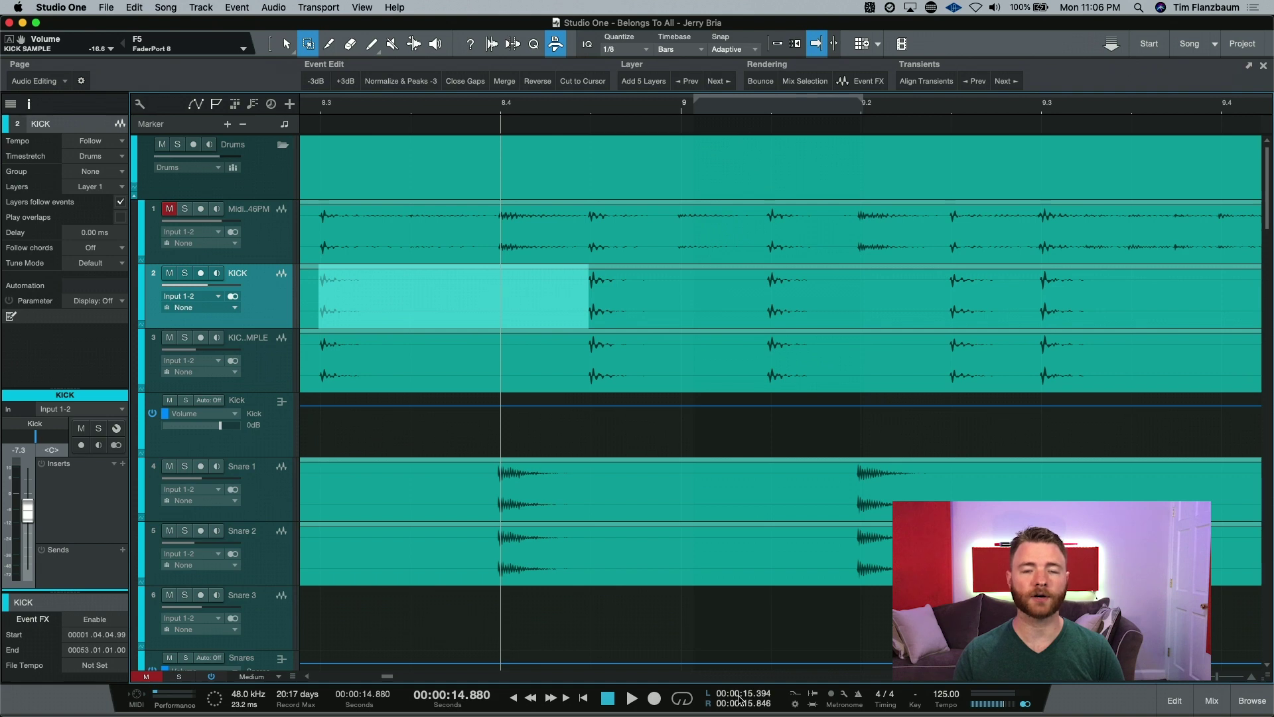
# Loop the KICK range, try a KICK SAMPLE range, then loop KICK from 8.2.4.96 to 9.2.2.98
pyautogui.press('p')
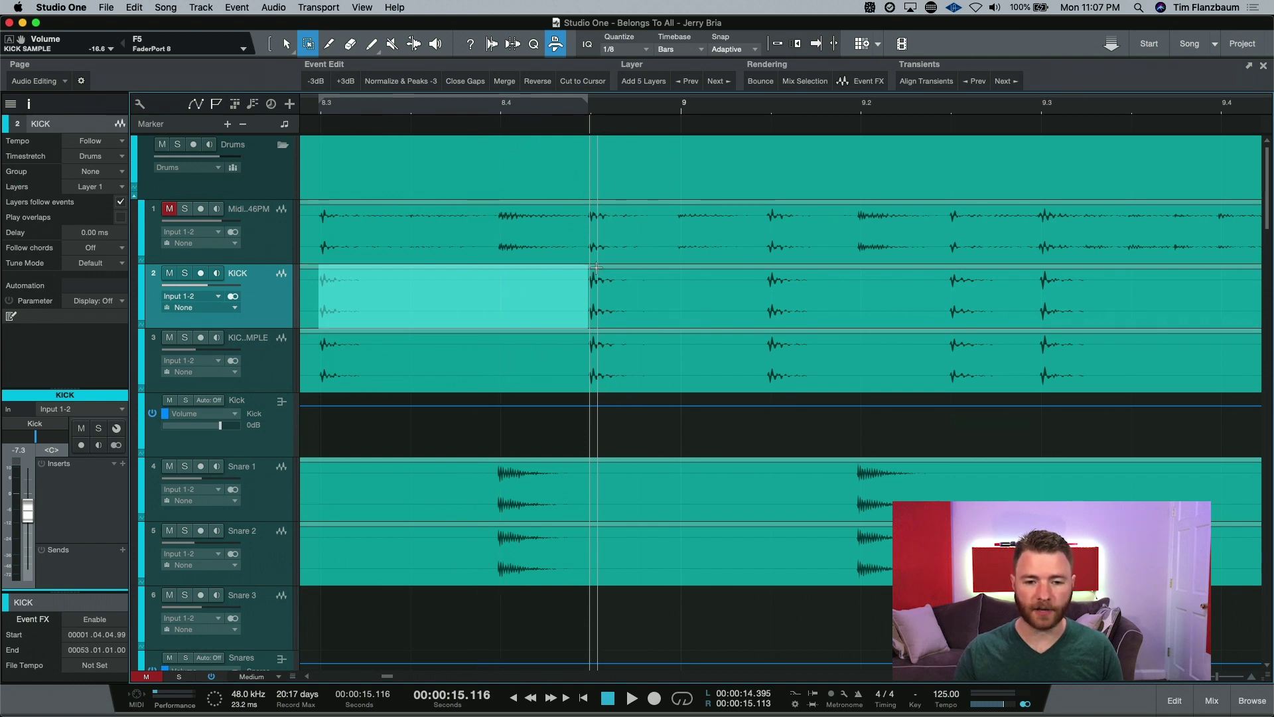
pyautogui.moveTo(591, 346); pyautogui.dragTo(760, 367)
pyautogui.press('p')
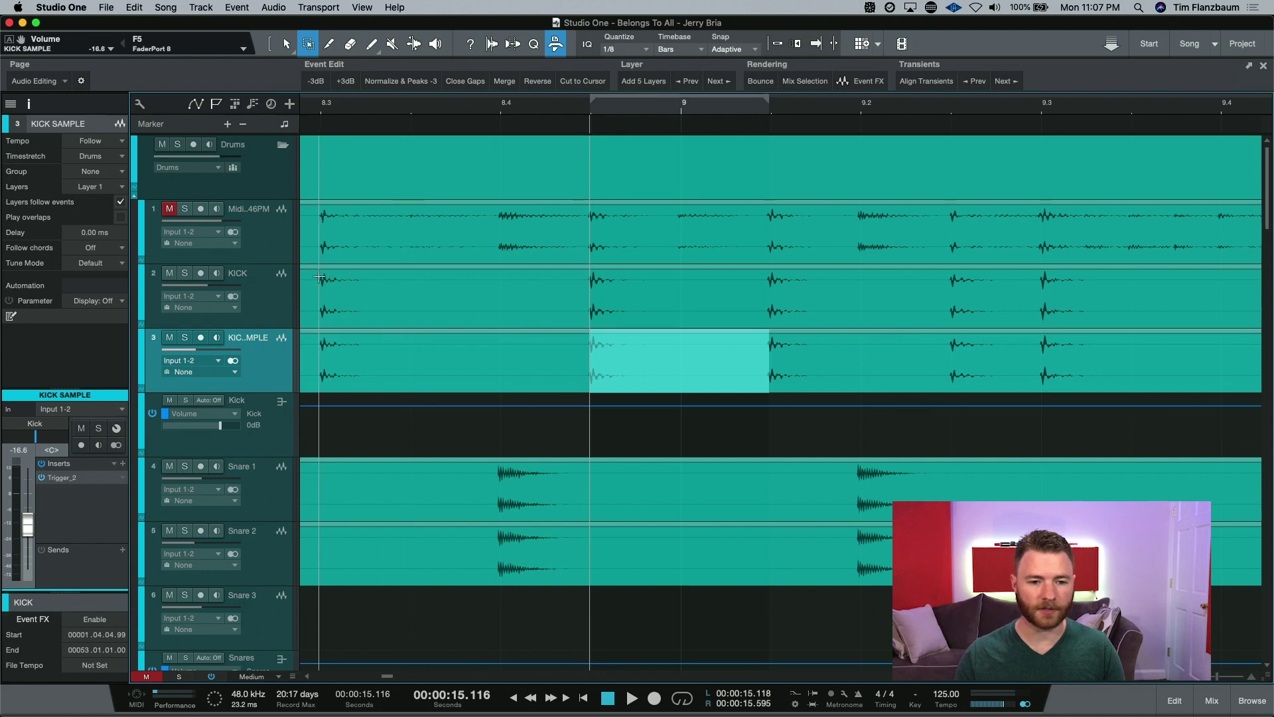
pyautogui.moveTo(319, 277); pyautogui.dragTo(951, 298)
pyautogui.press('p')
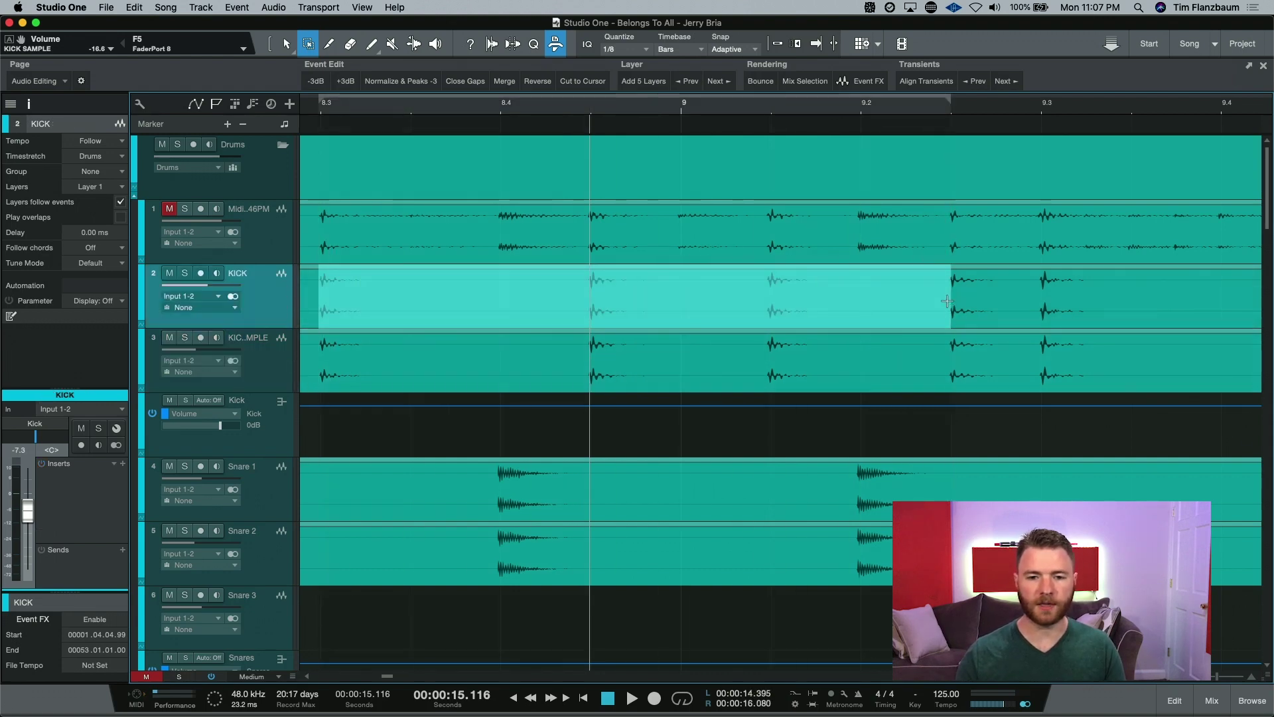